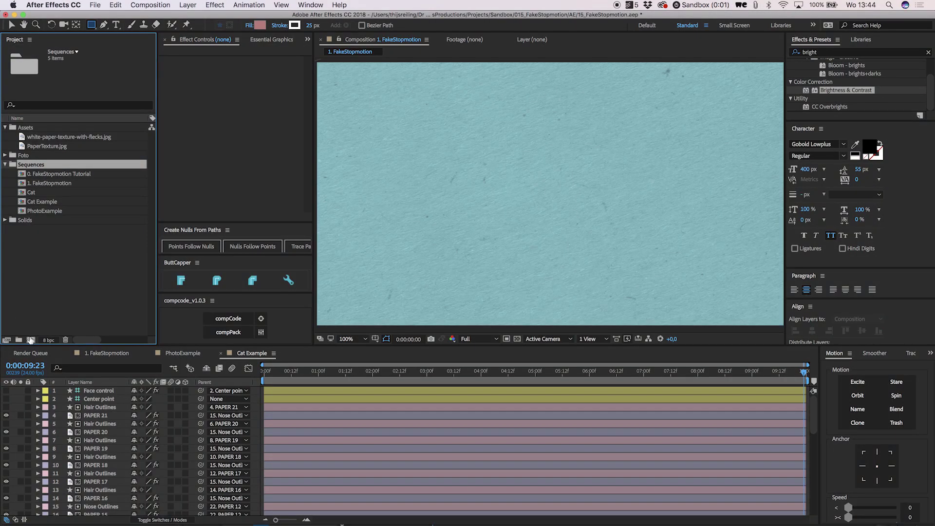
Create a default new composition, add PaperTexture.jpg, and mask it to a central horizontal strip.
left_click(31, 340)
key("Return")
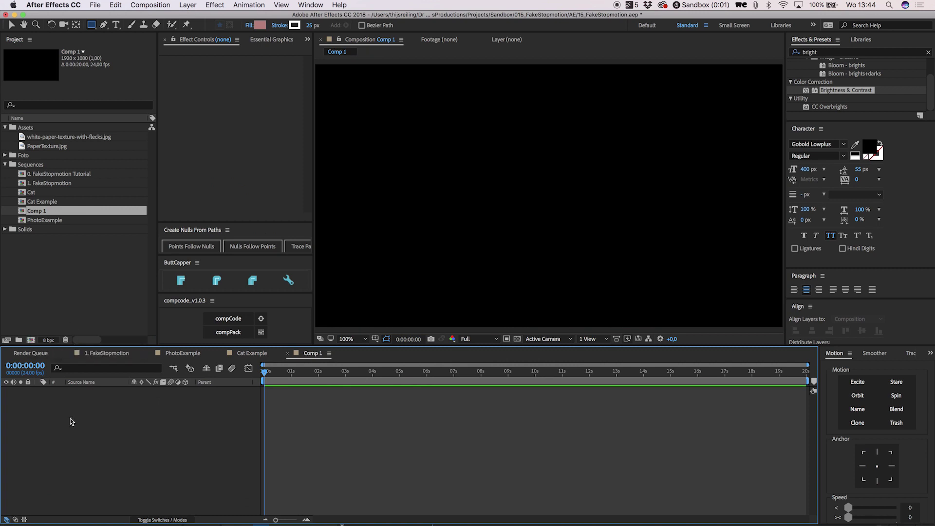
left_click_drag(45, 146, 83, 413)
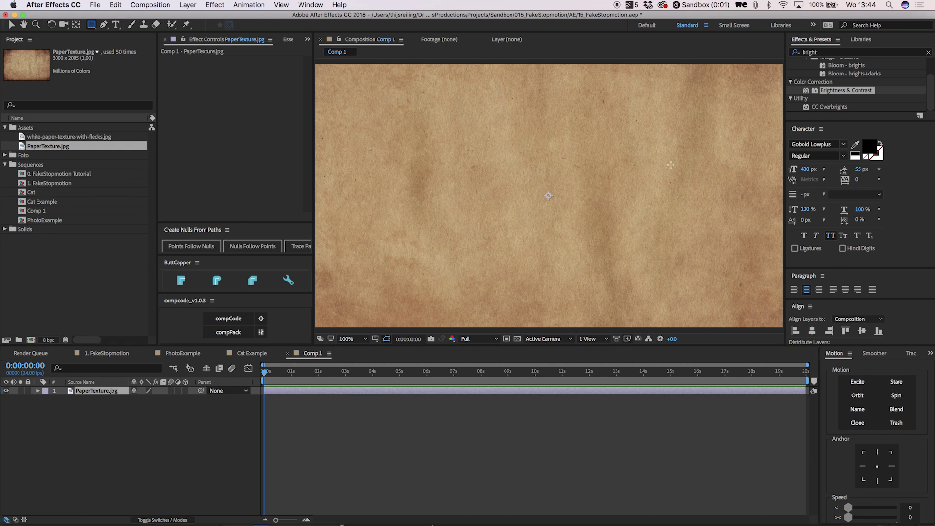
left_click_drag(670, 165, 392, 221)
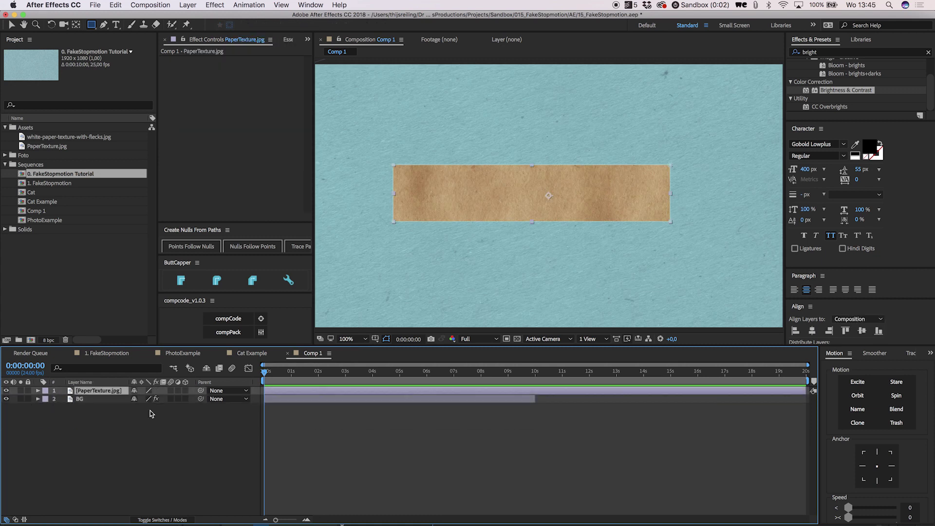
Apply Hue/Saturation to the paper texture with Master Hue 322°, Saturation 30 and Lightness 4.
left_click(837, 54)
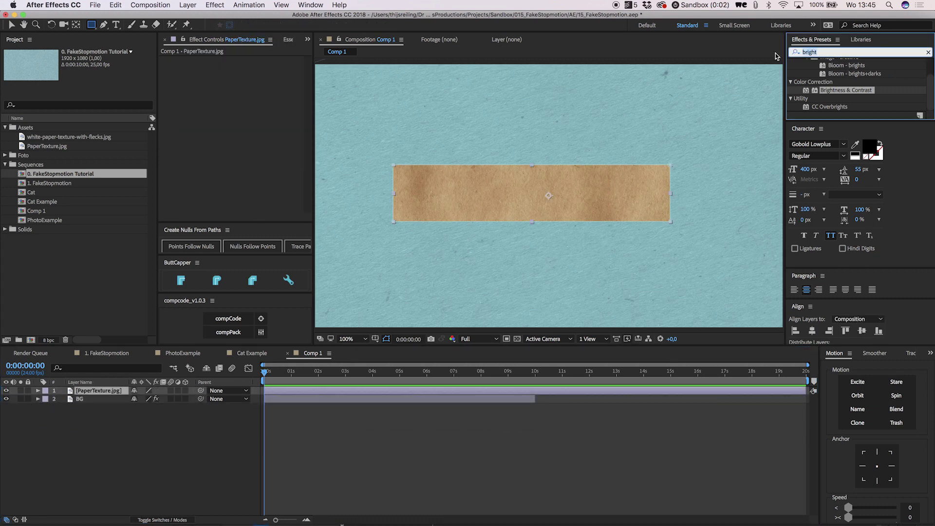
type("hue")
key("BackSpace")
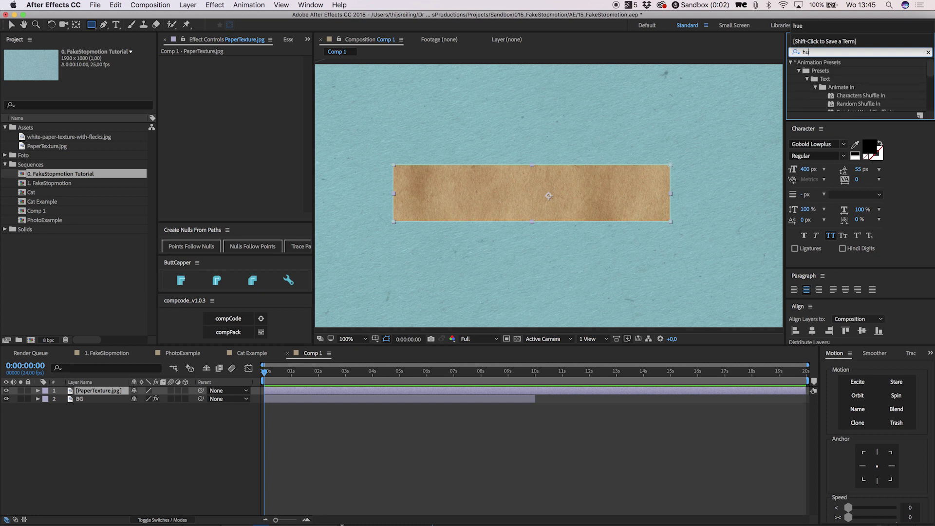
type("e")
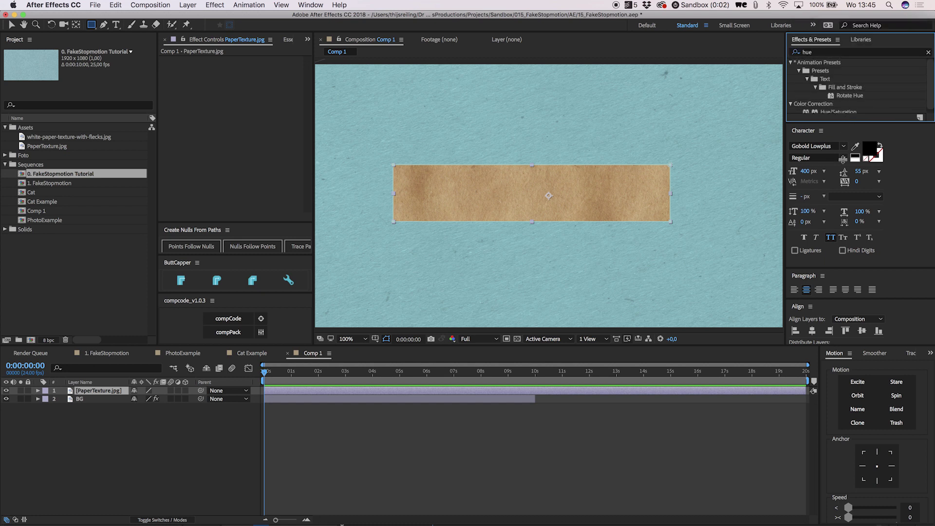
left_click_drag(842, 121, 842, 177)
double_click(838, 113)
key("v")
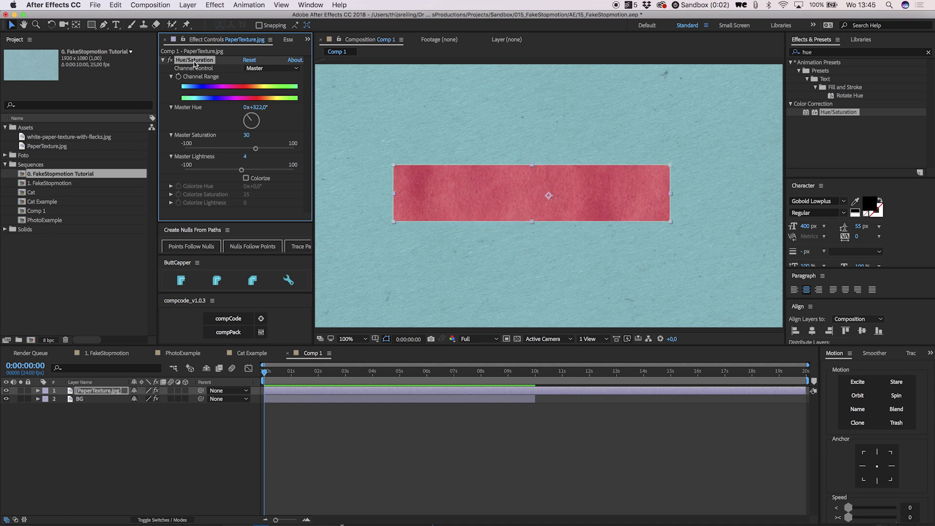
Find Brightness & Contrast in Effects & Presets and apply it to the PaperTexture.jpg layer.
left_click(180, 423)
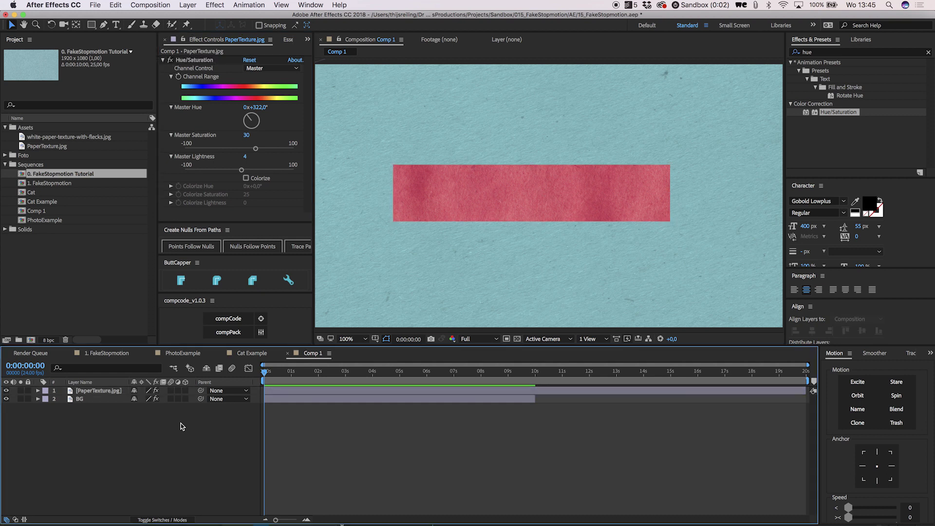
key("super+5")
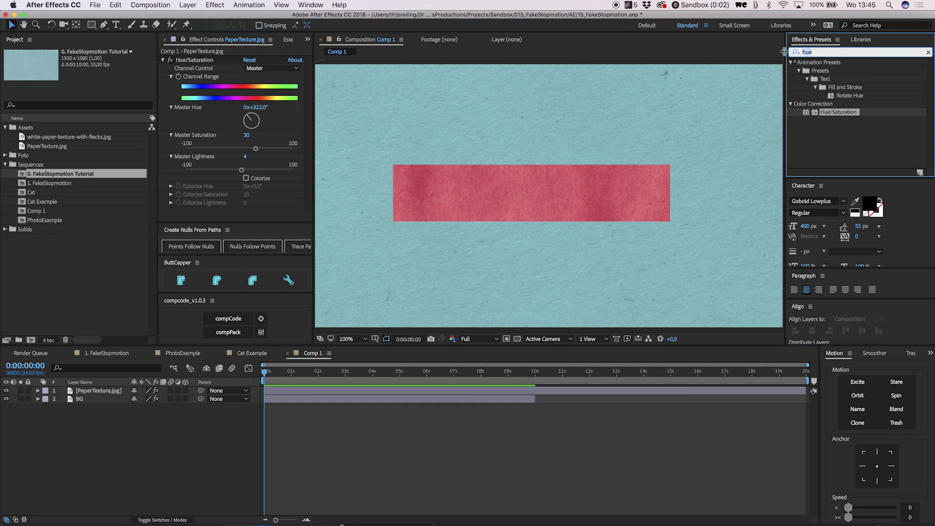
type("blrgh")
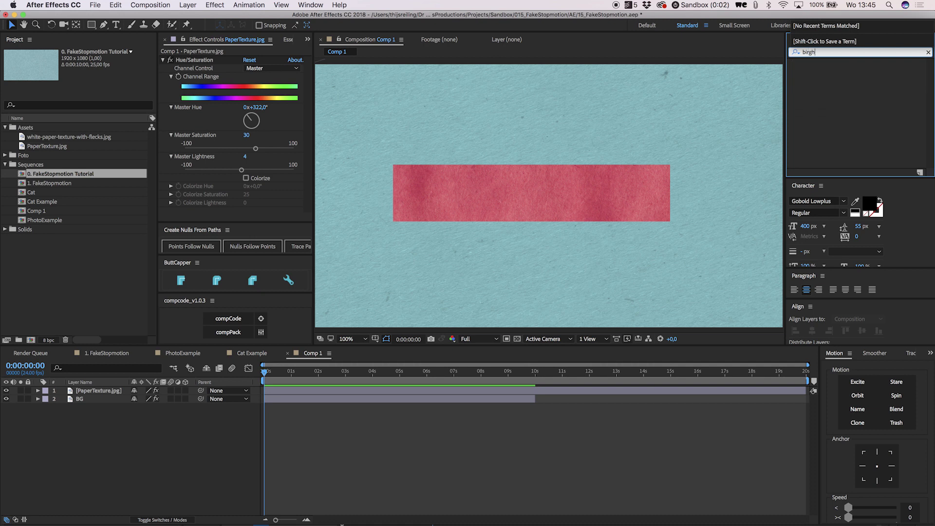
key("BackSpace")
key("BackSpace")
key("BackSpace")
key("BackSpace")
type("right")
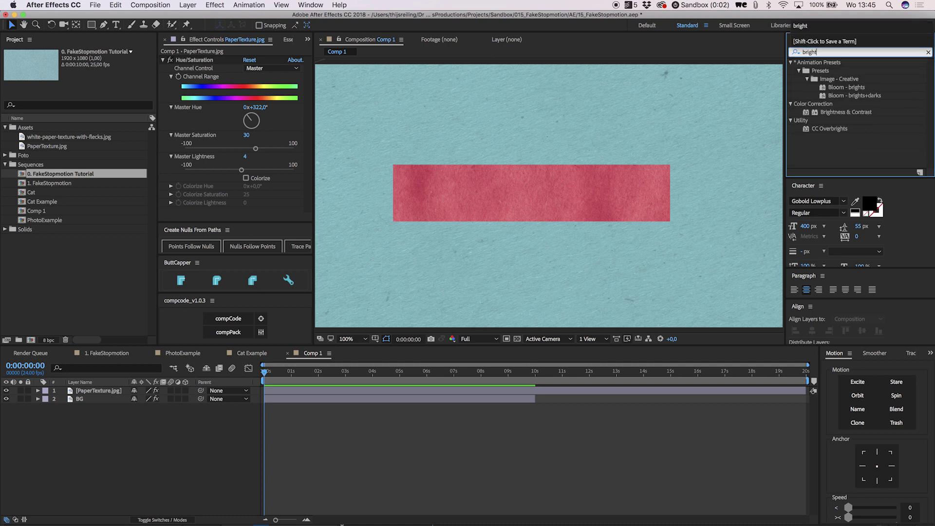
left_click(835, 112)
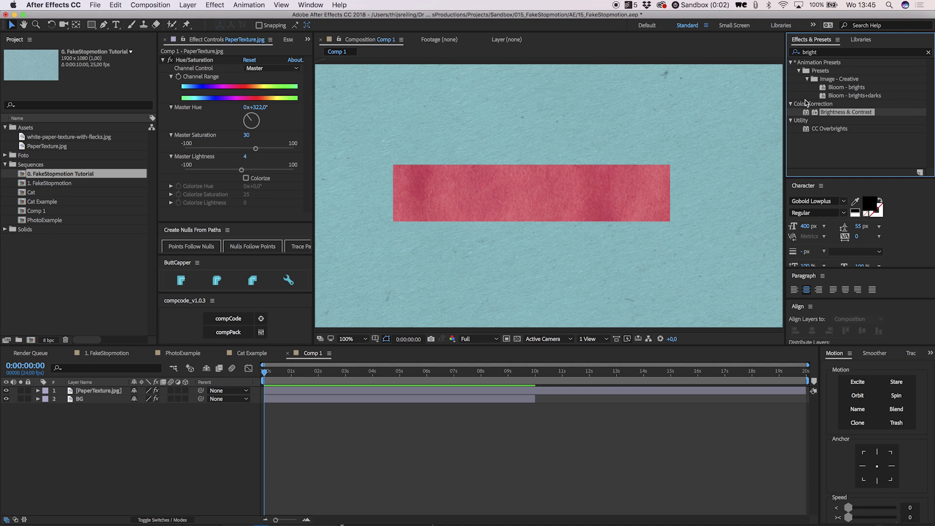
left_click_drag(838, 110, 577, 180)
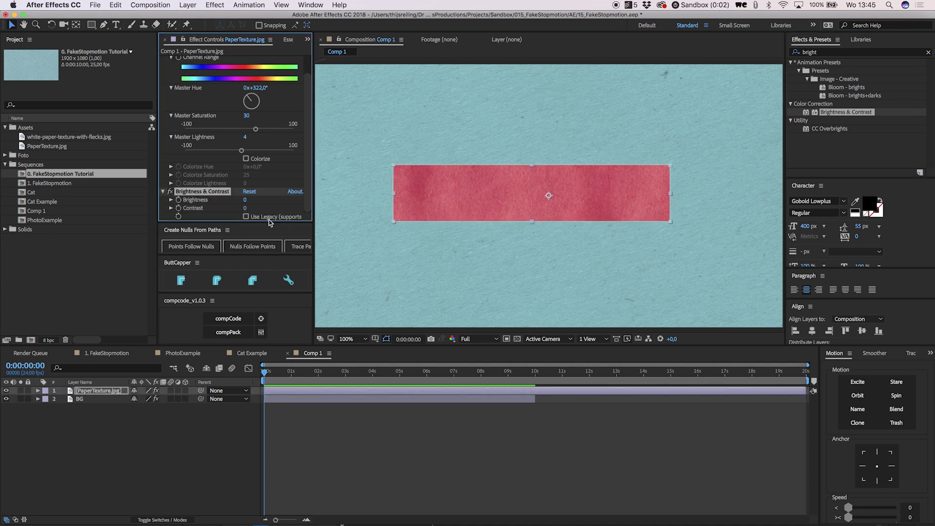
left_click_drag(268, 223, 261, 309)
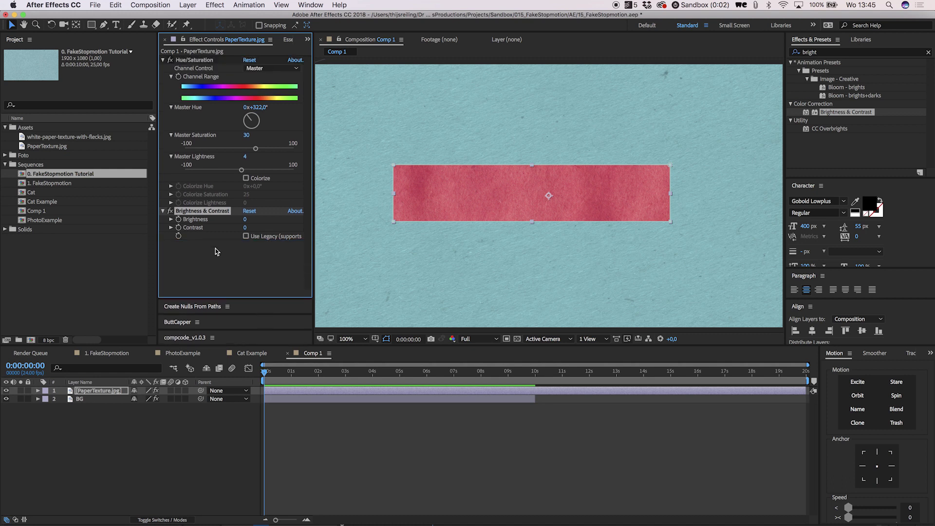
Add expressions wiggle(15,1) to Brightness and wiggle(15,2) to Contrast.
left_click(179, 220, "alt")
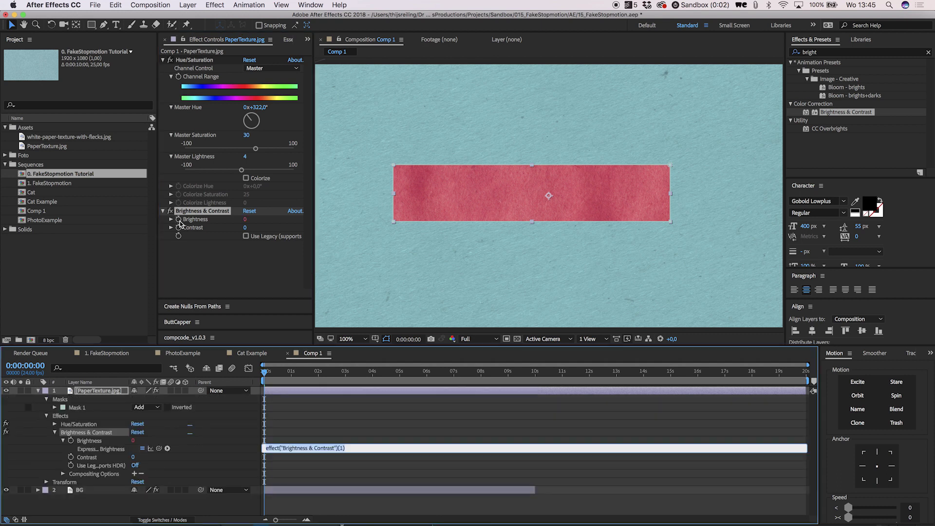
type("wiggle(15,")
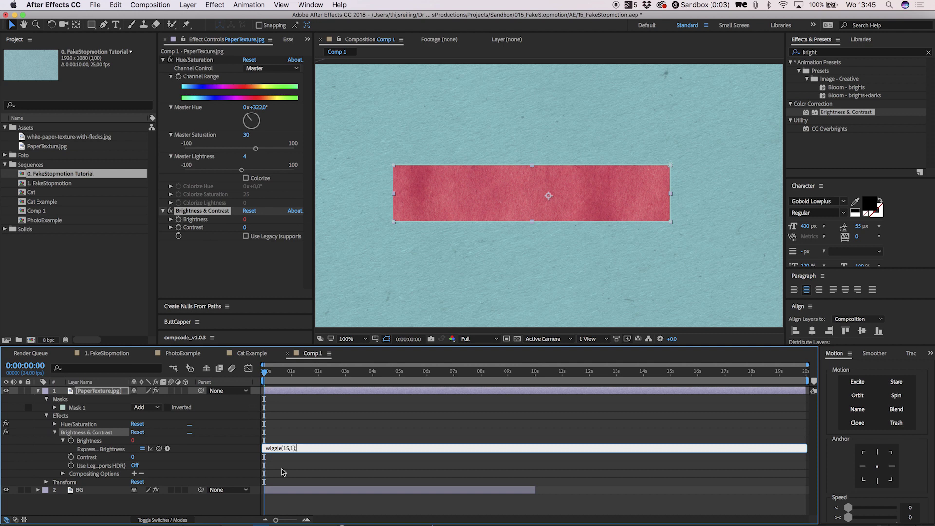
left_click(282, 469)
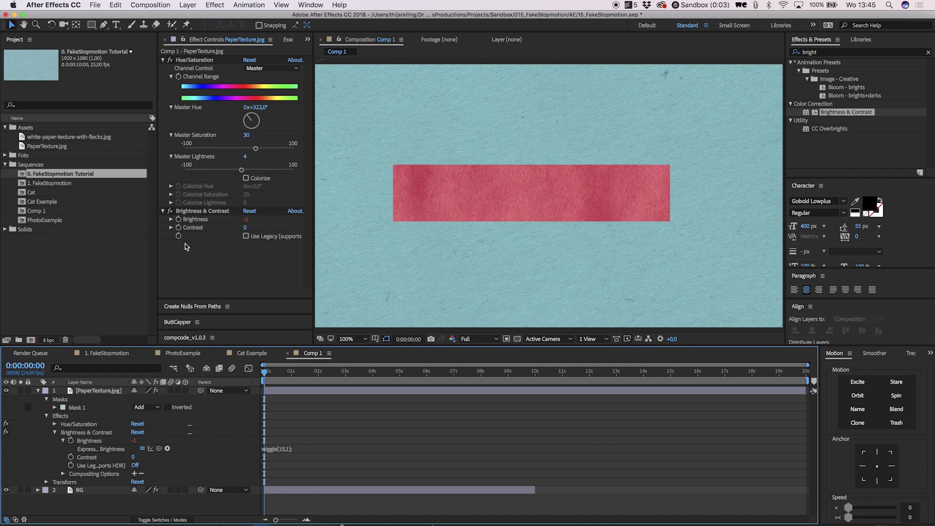
left_click(179, 227, "alt")
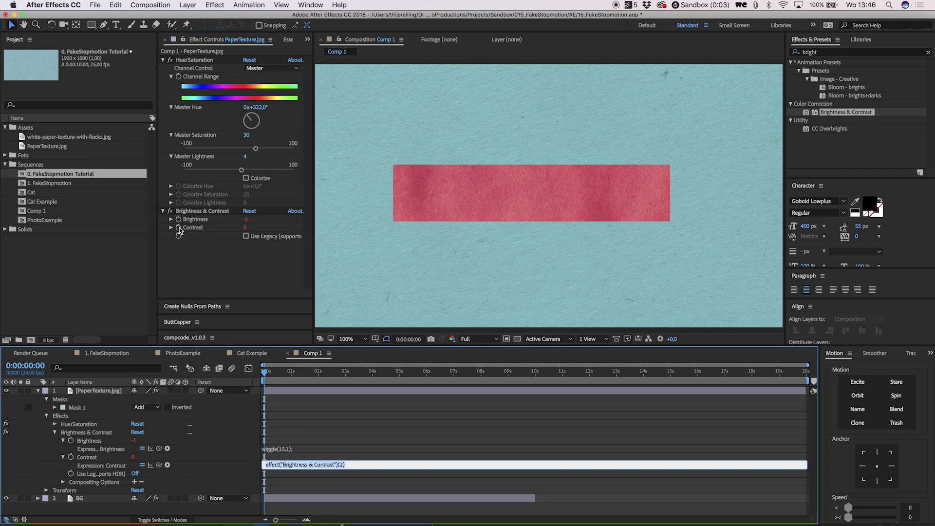
type("wiggle(15,2);")
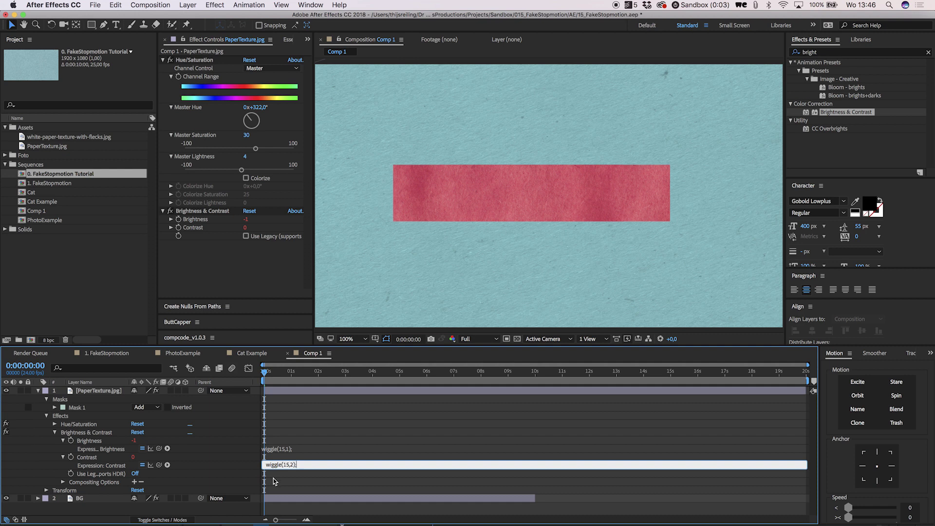
left_click(273, 479)
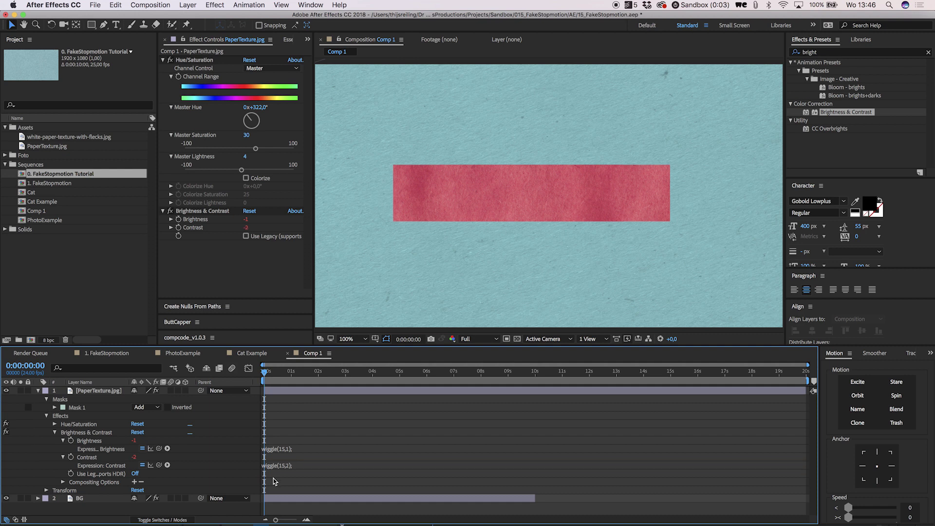
Reveal the strip's Position and Rotation, adding wiggle(4,1) and wiggle(9,2) expressions respectively.
left_click(275, 391)
key("p")
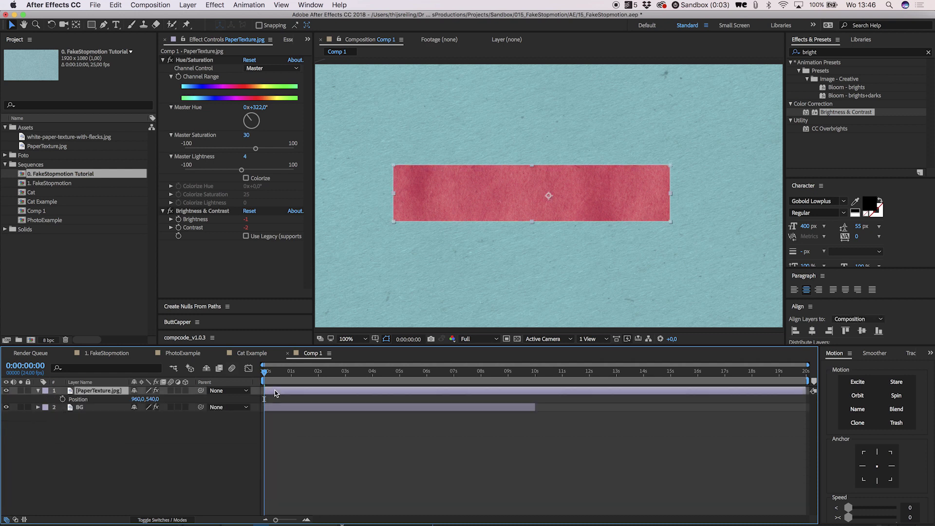
key("shift+r")
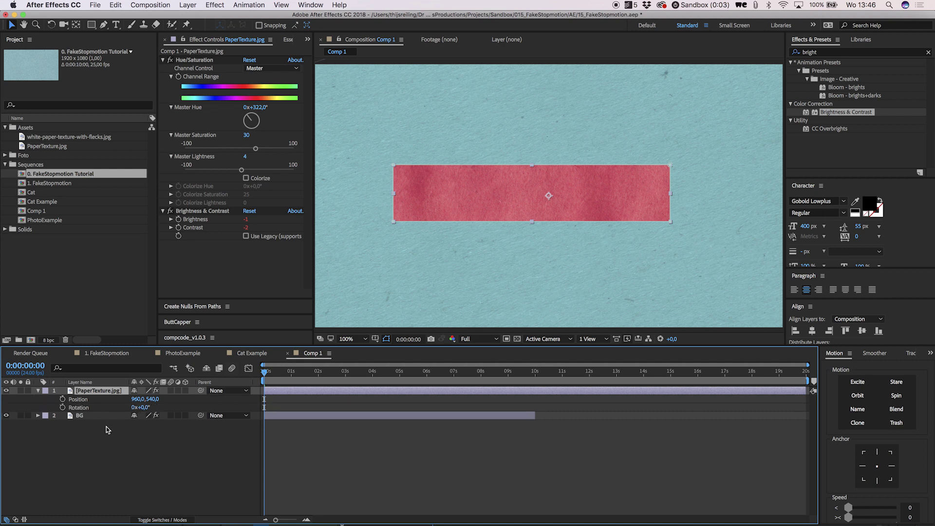
left_click(62, 399, "alt")
type("wiggle(4,1);")
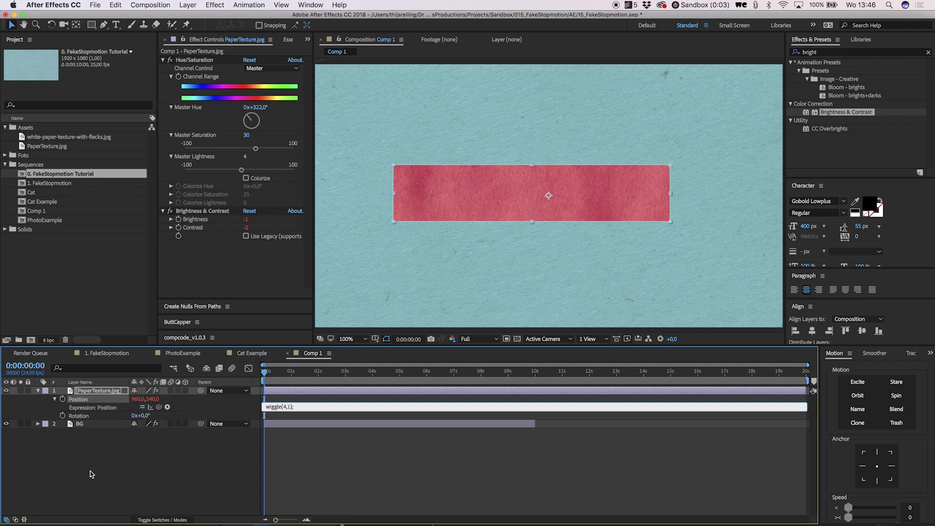
left_click(89, 472)
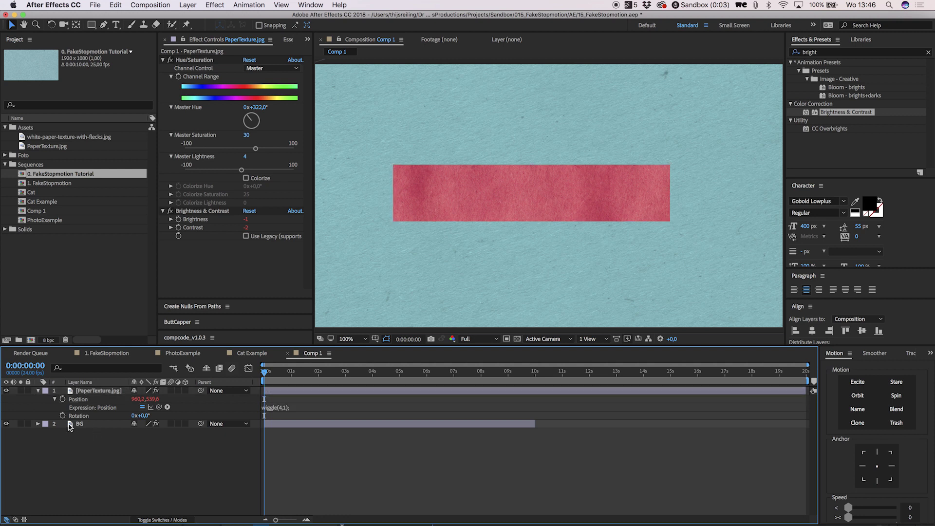
left_click(62, 416, "alt")
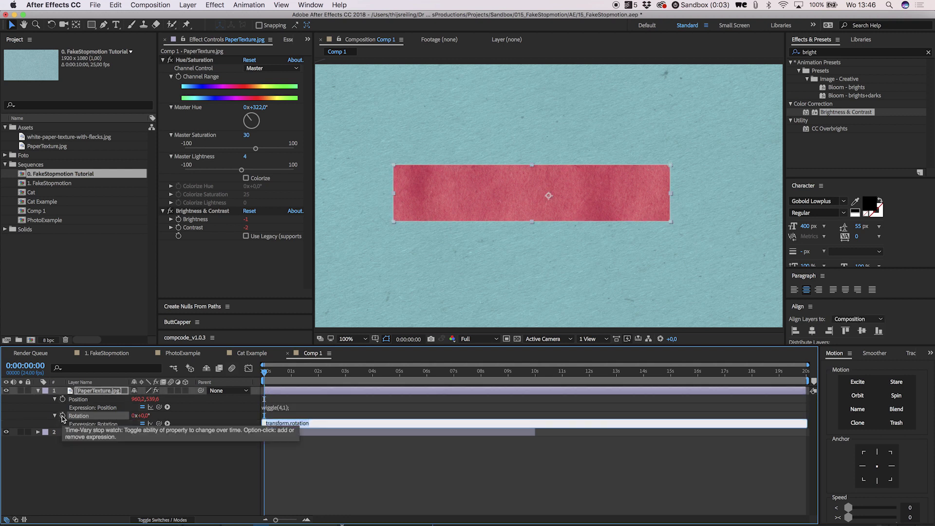
type("wiggle(9,2);")
left_click(96, 466)
key("space")
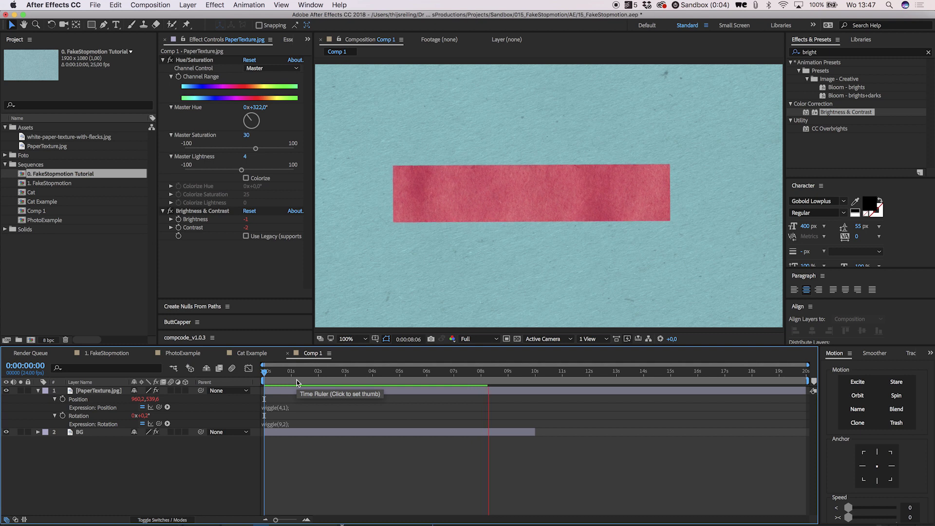
Add a Drop Shadow layer style to the paper strip layer.
right_click(104, 392)
mouse_move(173, 321)
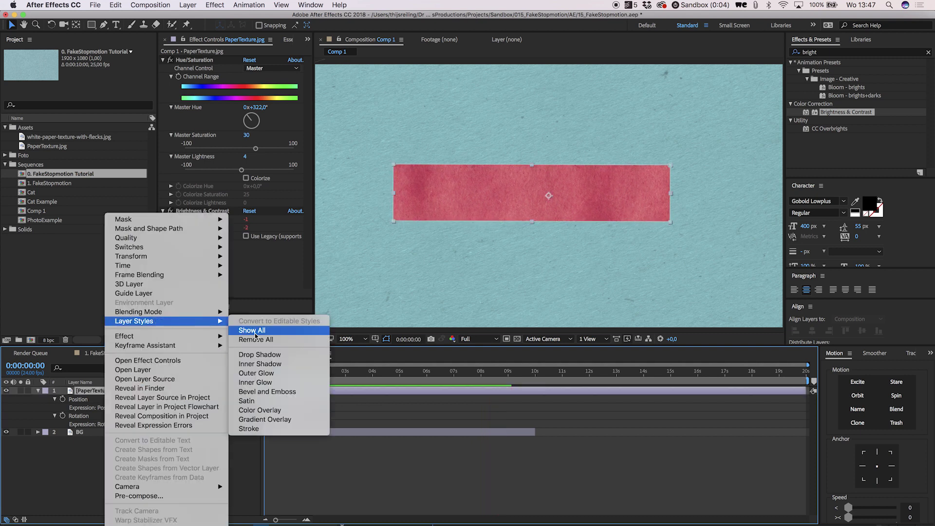
left_click(258, 355)
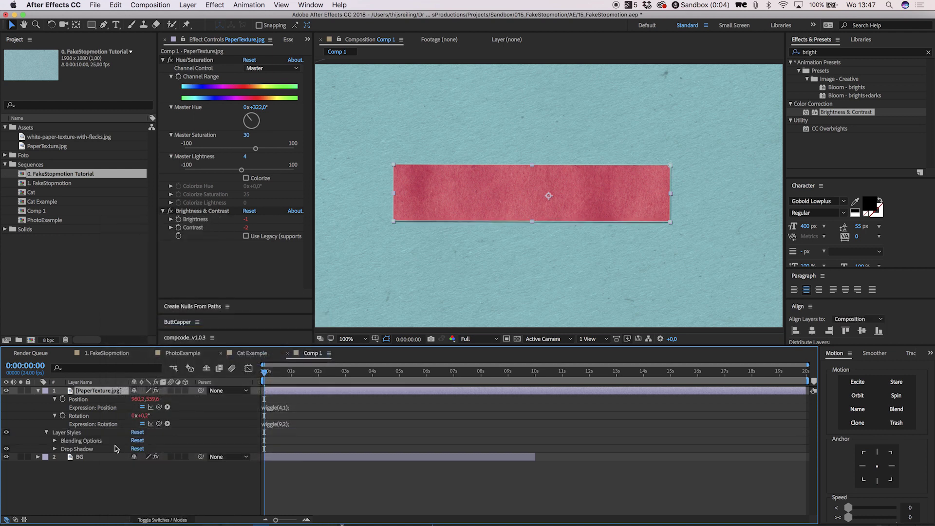
left_click(55, 449)
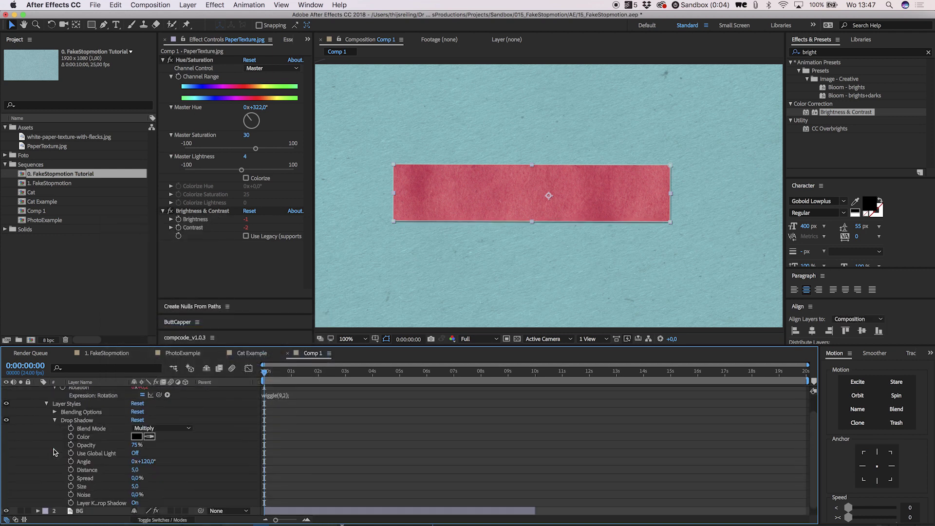
Set shadow opacity 40%, distance 3, size 5, and start a wiggle(4,5) opacity expression.
left_click(137, 445)
type("40")
key("Tab")
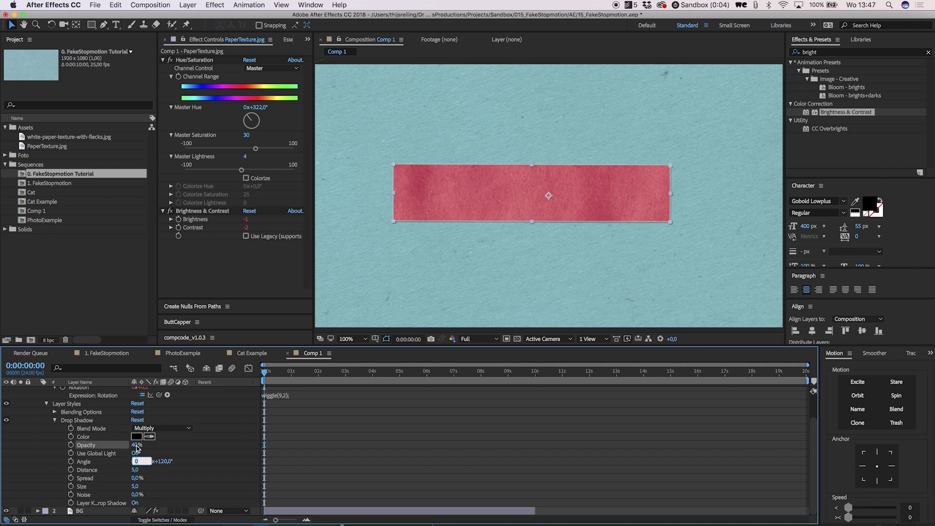
key("Tab")
left_click(135, 470)
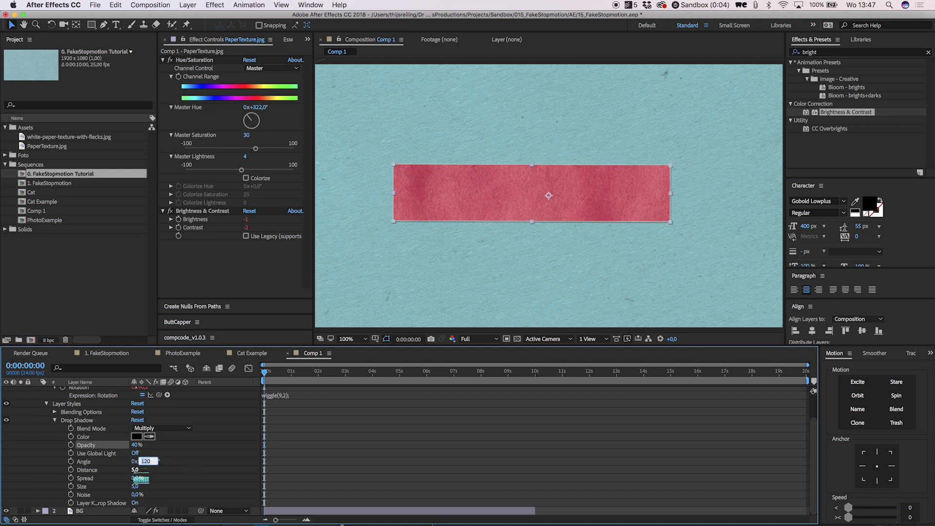
type("3")
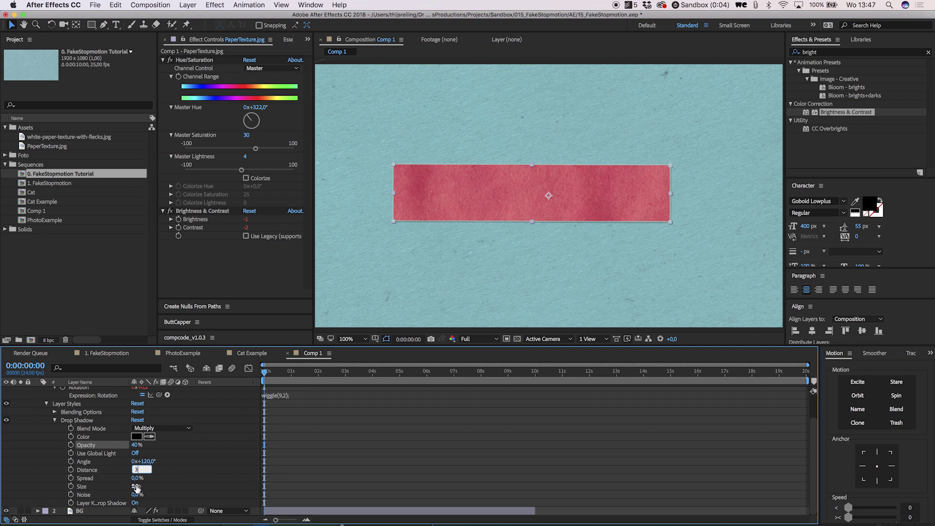
left_click(136, 485)
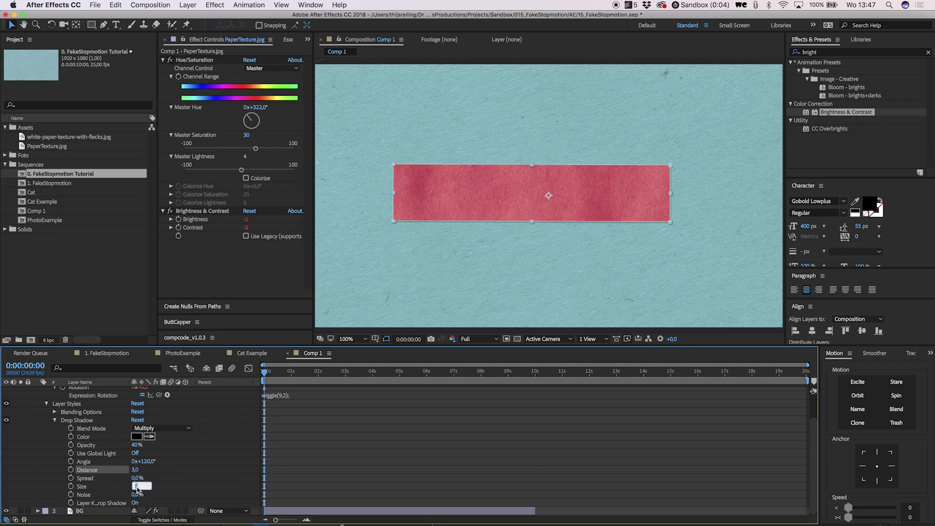
left_click(206, 466)
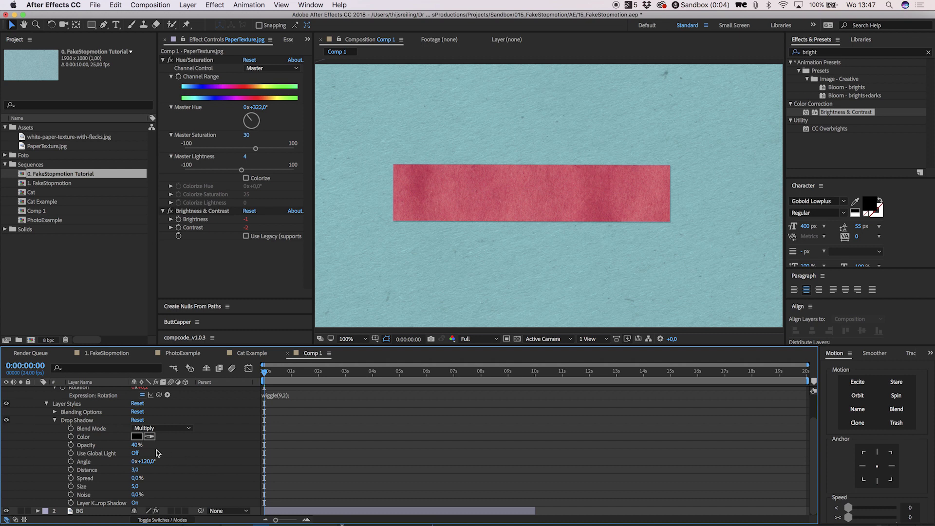
left_click(71, 444, "alt")
type("wiggle(4,5")
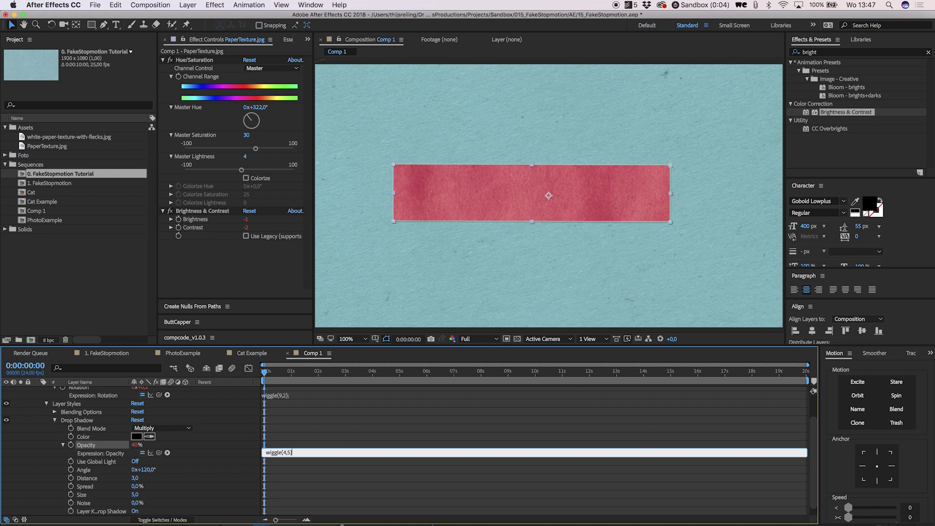
Commit the wiggle(4,5) shadow opacity expression and preview the shadowed strip.
left_click(236, 495)
key("u")
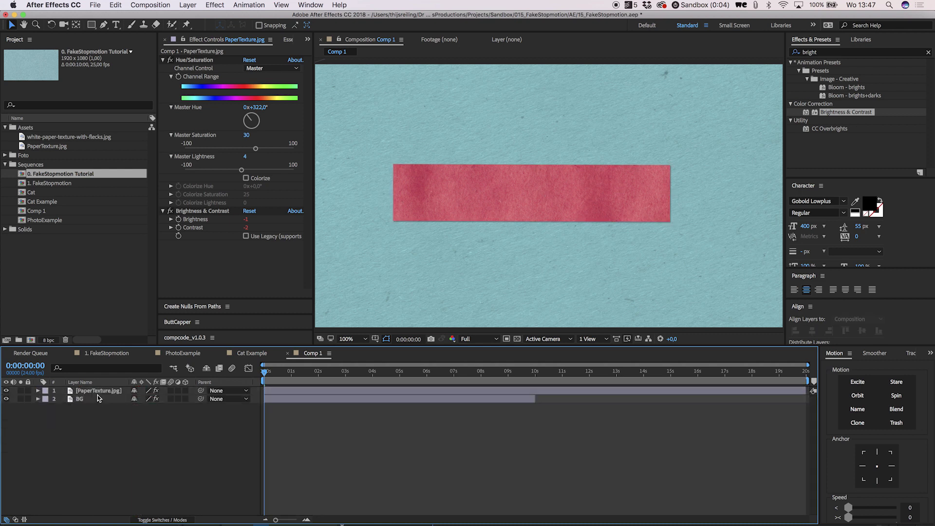
key("space")
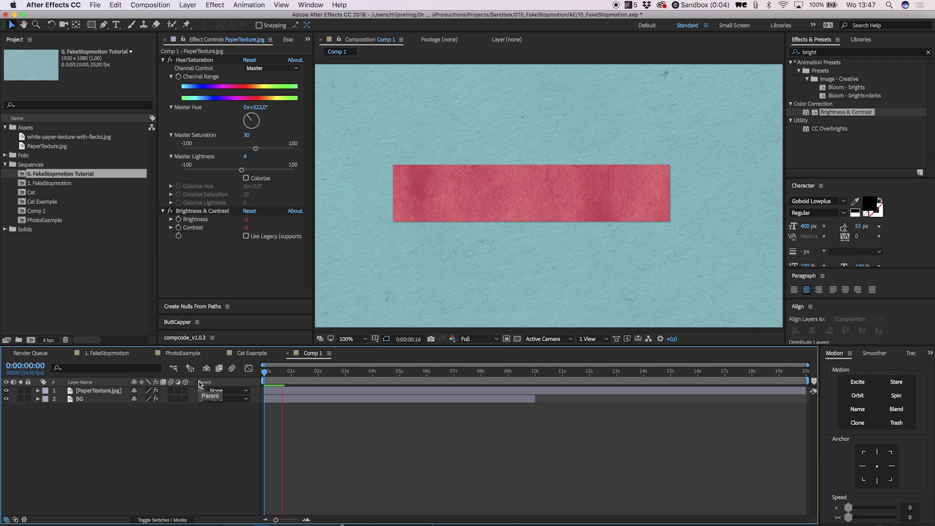
Delete Mask 1 from the paper layer so the texture fills the frame.
left_click(108, 393)
key("m")
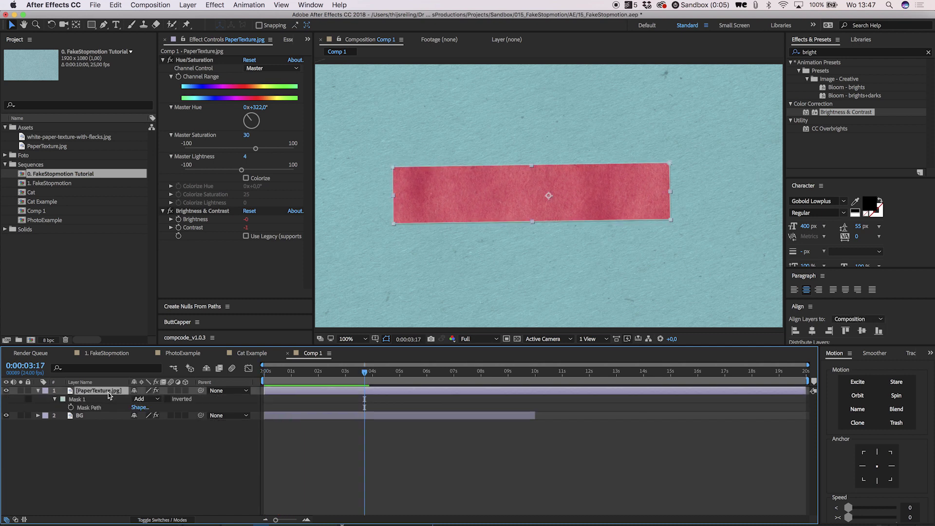
left_click(80, 400)
key("Delete")
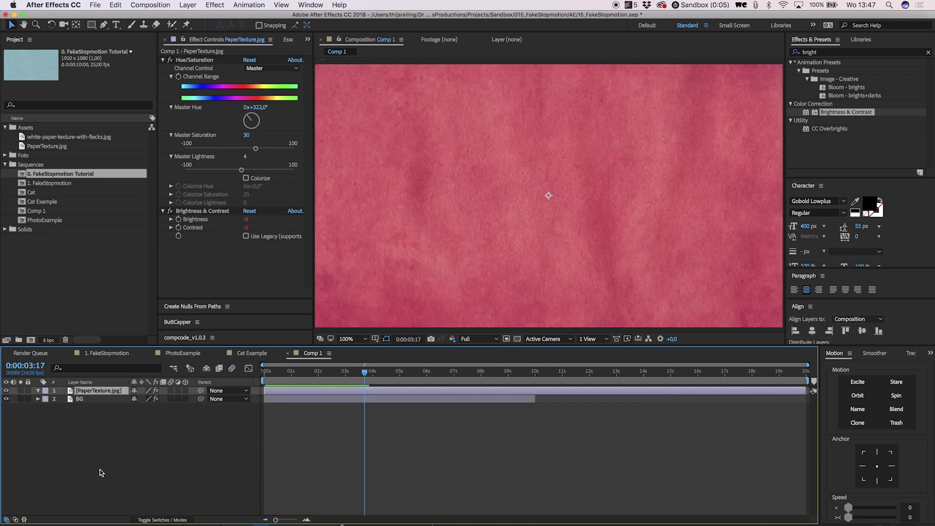
Paste the SOME TEXT layer into the composition and nudge it slightly down.
left_click(599, 241)
key("cmd+v")
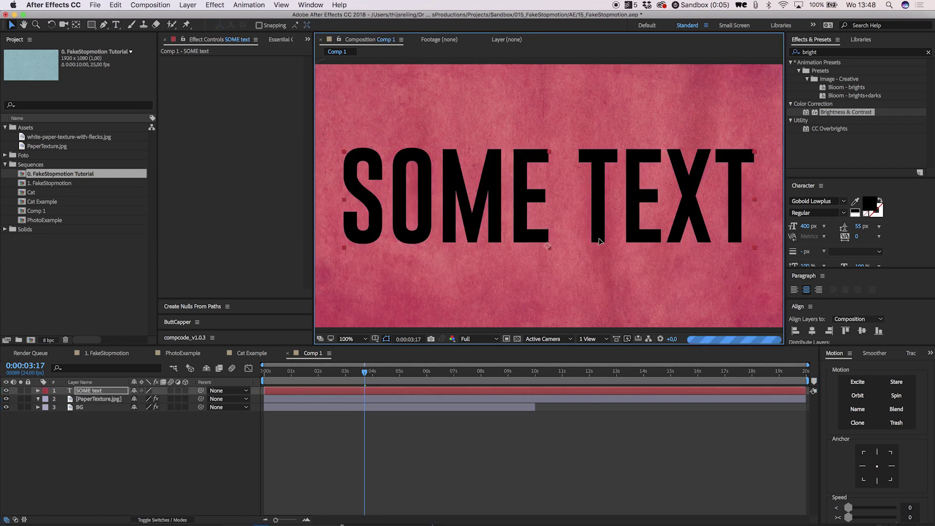
key("shift+Down")
key("shift+Down")
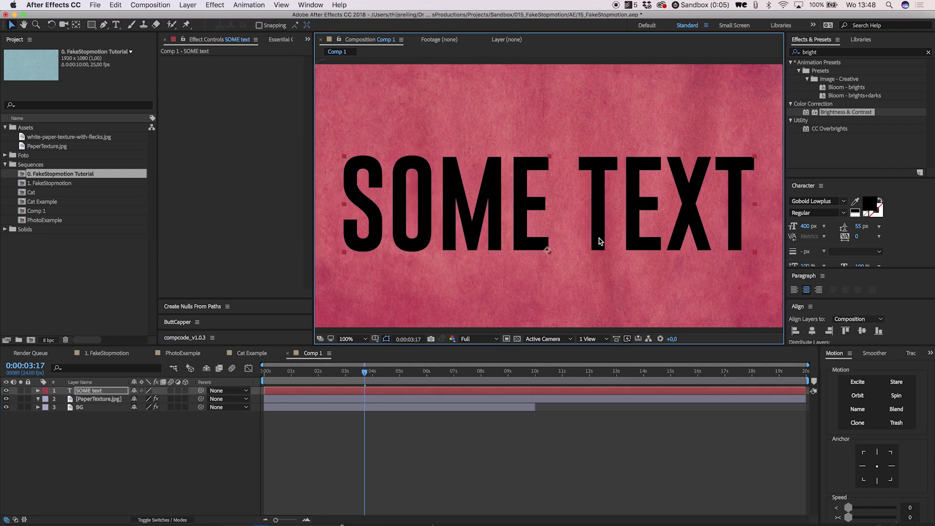
Set PaperTexture's track matte to Alpha Matte and parent the SOME text layer to PaperTexture.
left_click(173, 520)
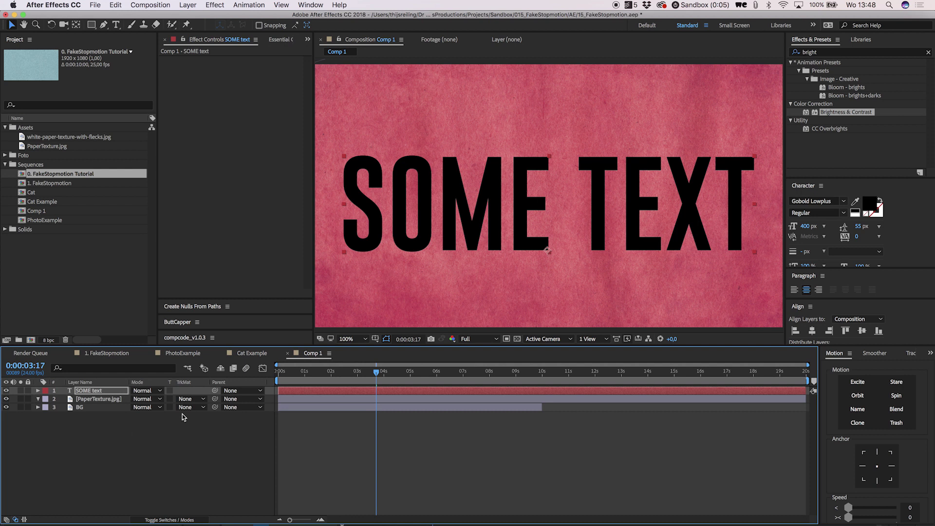
left_click(192, 403)
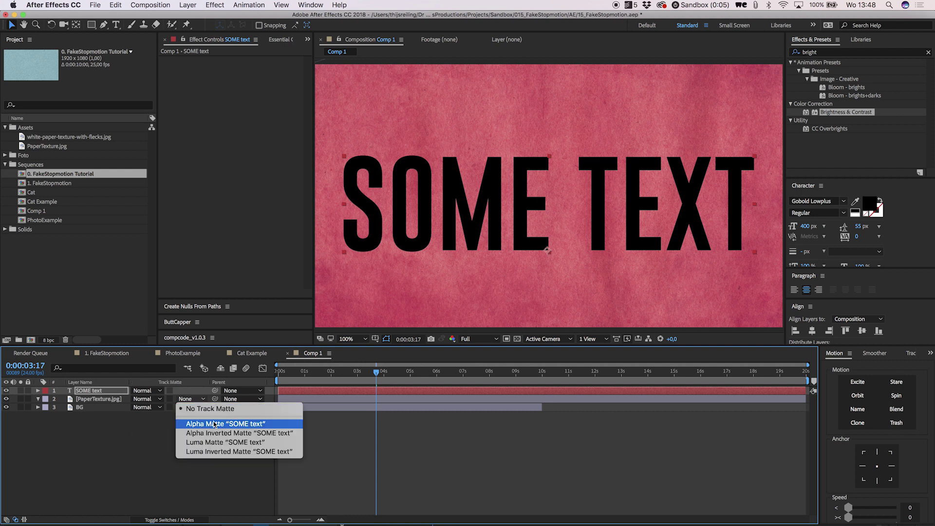
left_click(215, 424)
left_click_drag(292, 374, 215, 378)
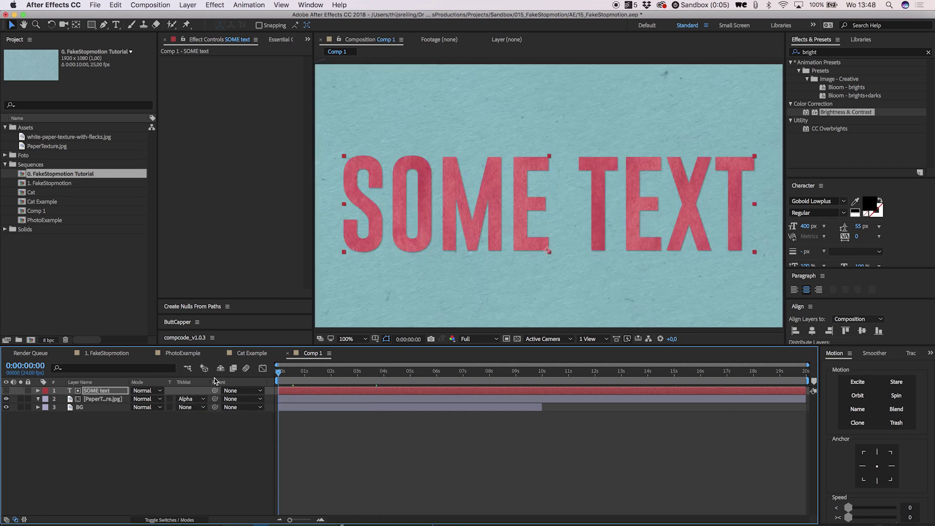
left_click(167, 451)
key("space")
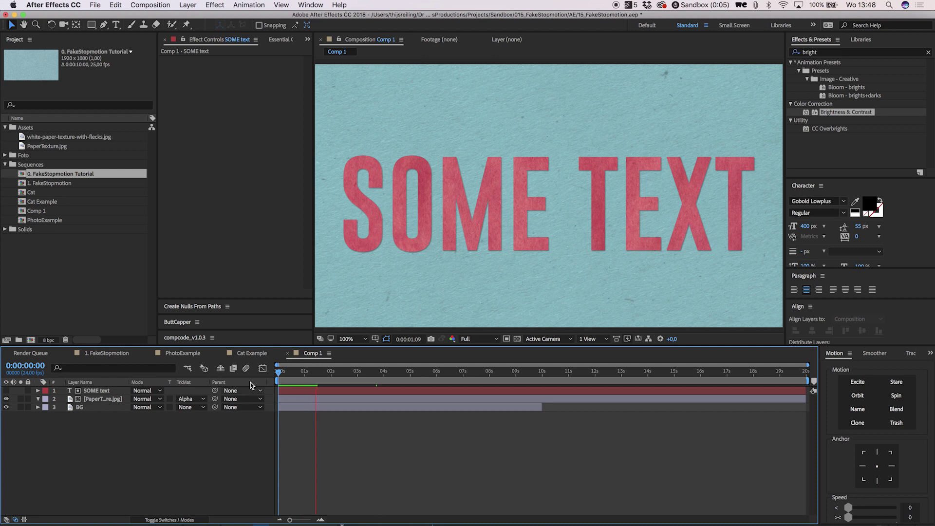
left_click_drag(214, 390, 105, 403)
key("space")
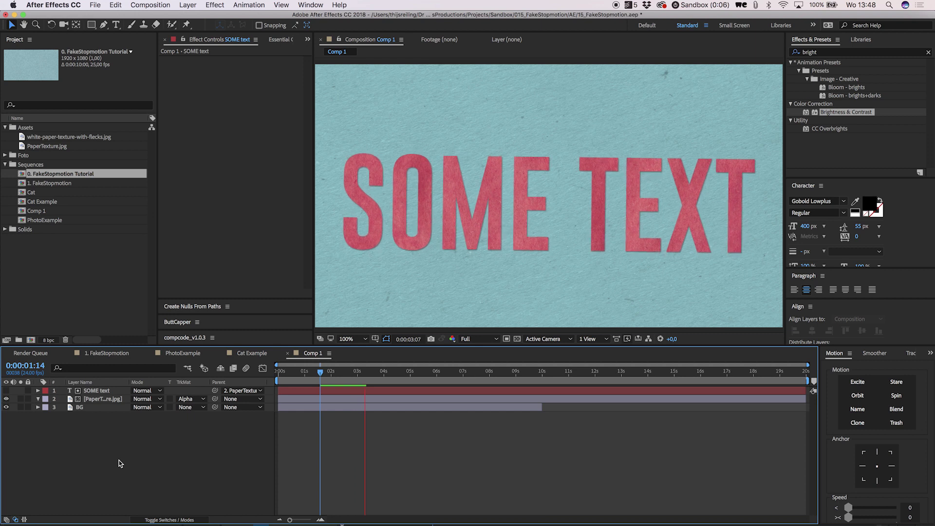
Add Animator 1 with a Position property to the SOME text layer.
key("space")
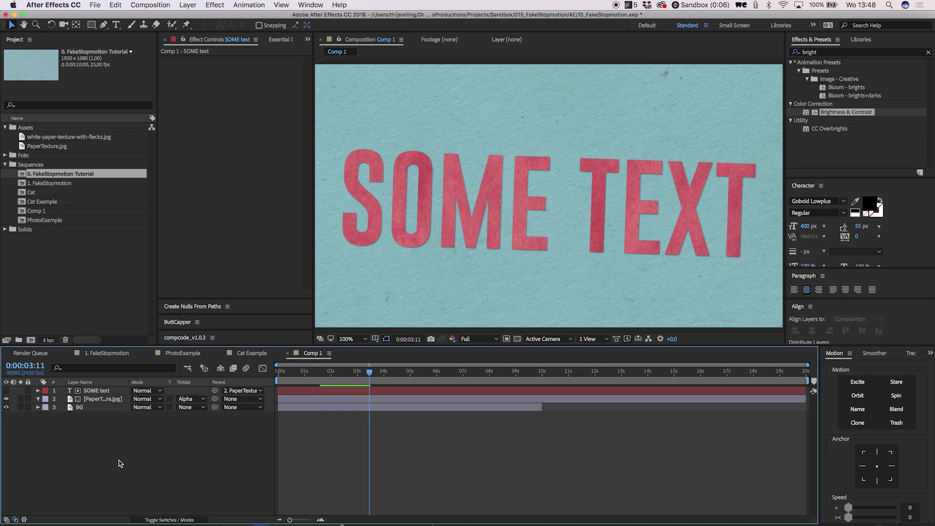
left_click(38, 391)
left_click(205, 399)
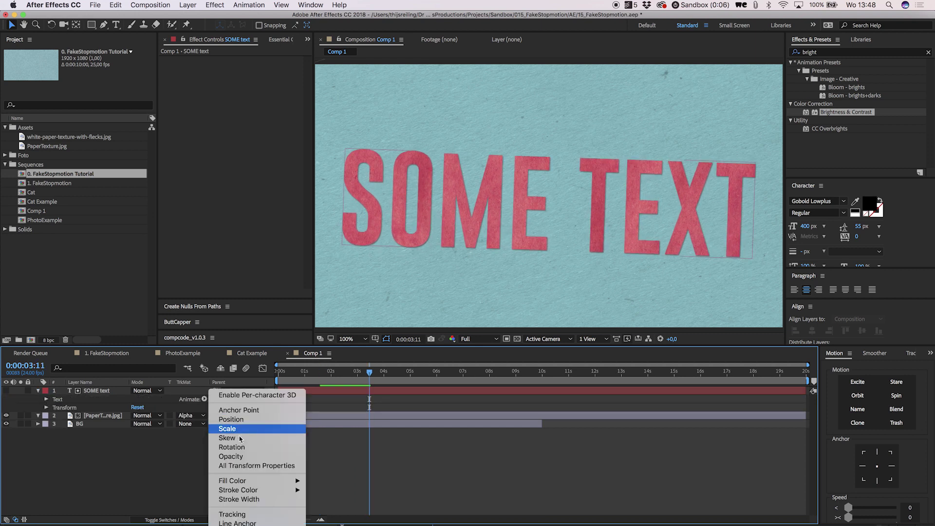
left_click(241, 421)
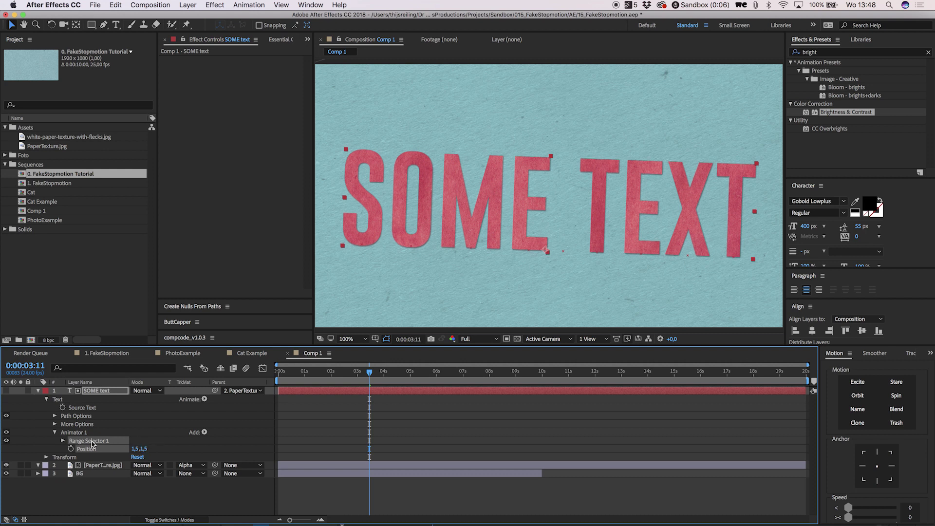
Set Range Selector 1's Smoothness to 0% and Start to 10%.
left_click(63, 441)
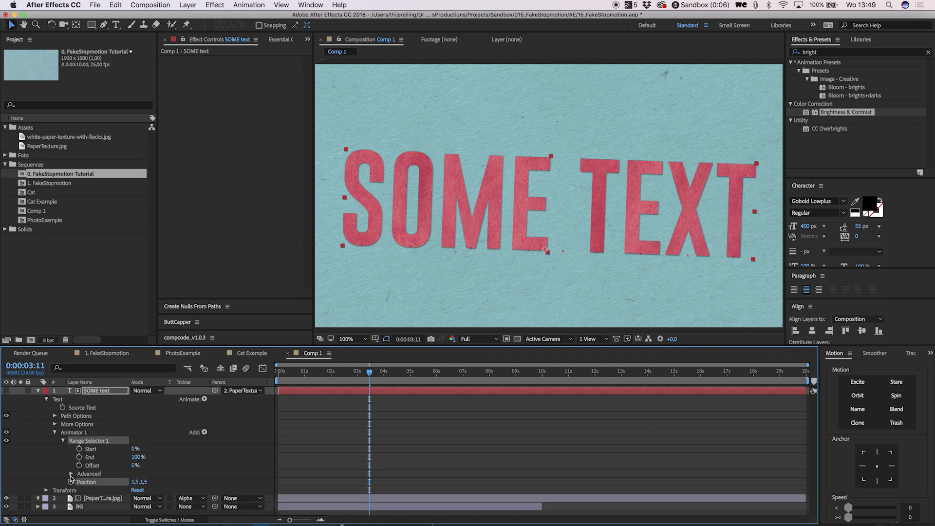
left_click(71, 475)
scroll(55, 465, "down", 4)
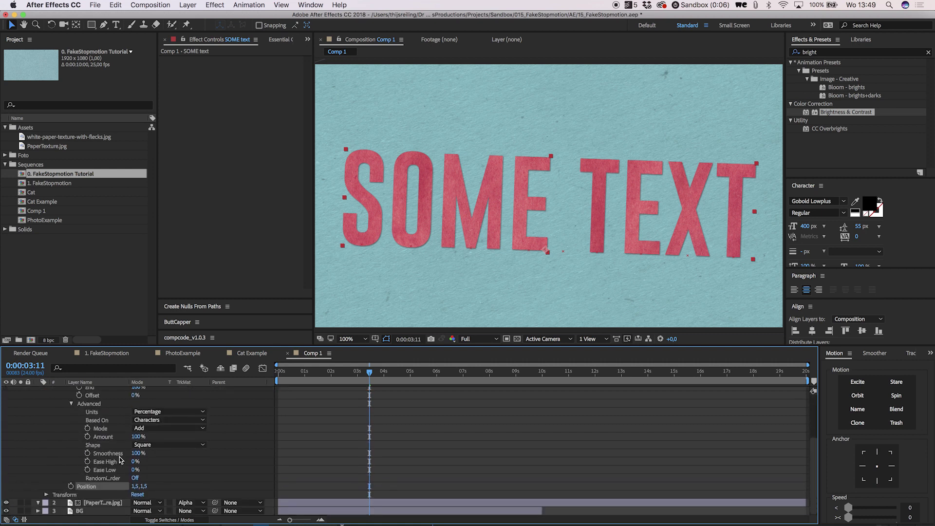
left_click(138, 454)
type("0")
key("Return")
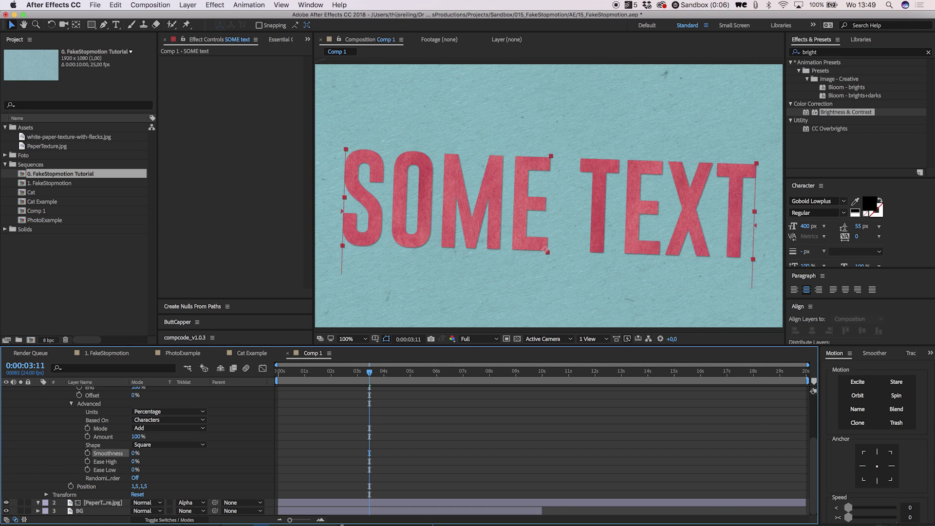
scroll(258, 439, "up", 2)
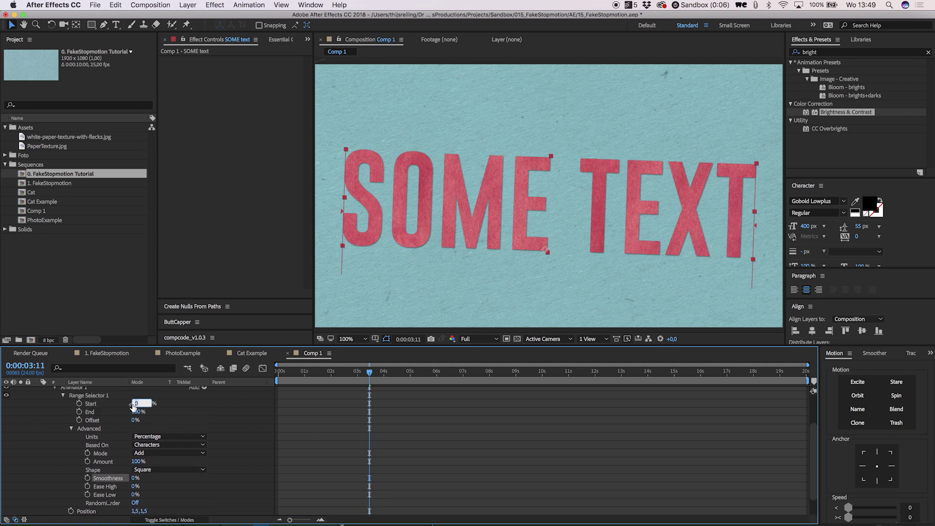
type("10")
key("Return")
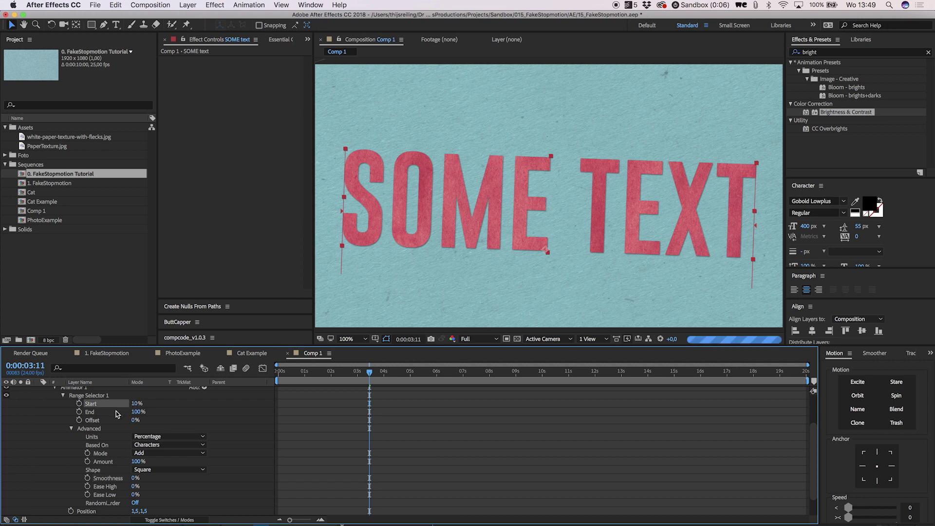
Add a wiggle(4,100) expression to Offset and preview from the start.
left_click(79, 421, "alt")
type("wiggle(4,100);")
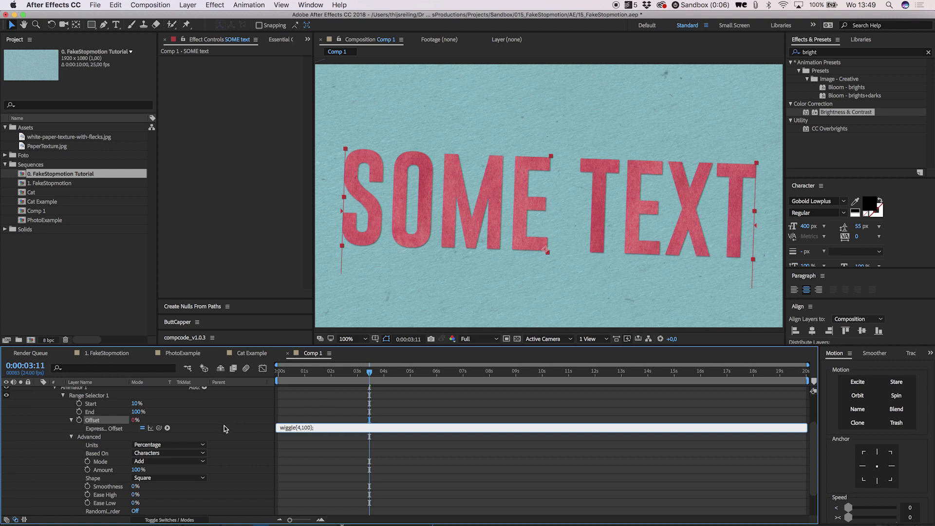
left_click(224, 425)
key("Home")
key("space")
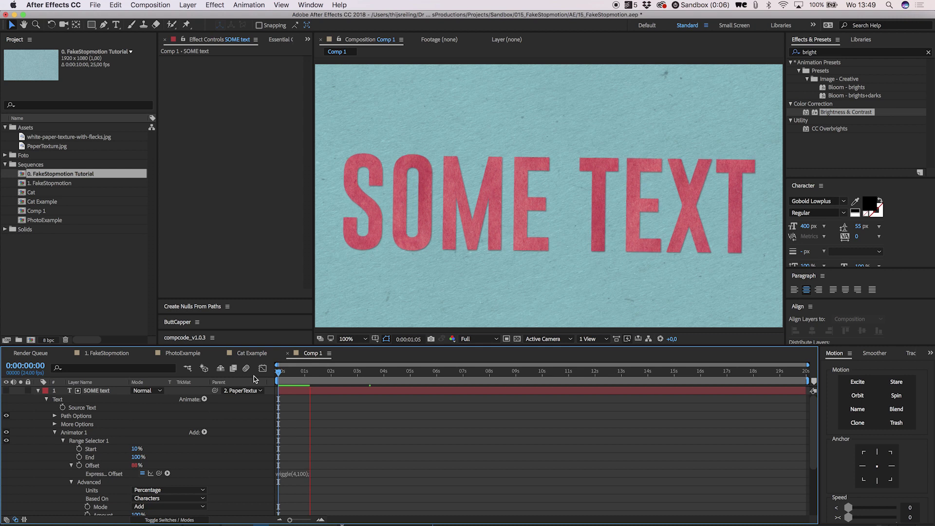
Add a second Position animator to the SOME text layer and push the letters up out of frame.
key("space")
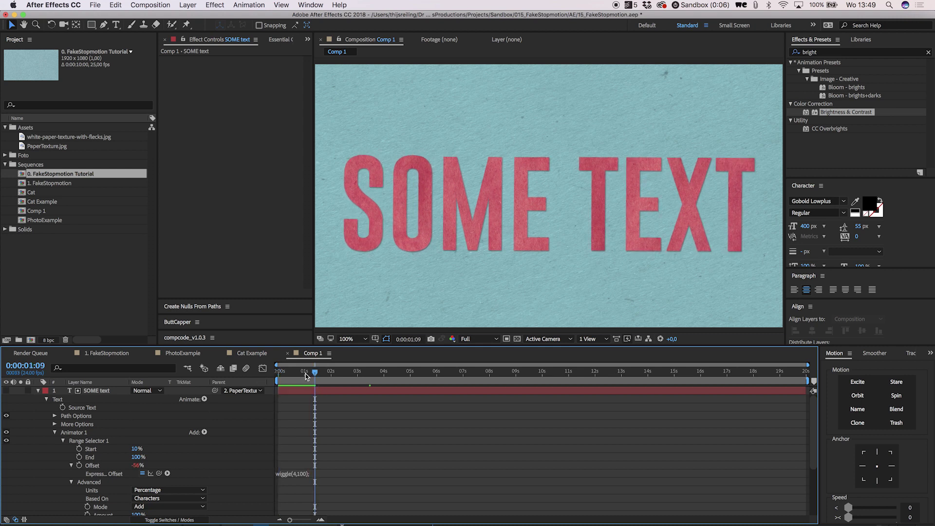
left_click(204, 399)
left_click(205, 399)
left_click(205, 399)
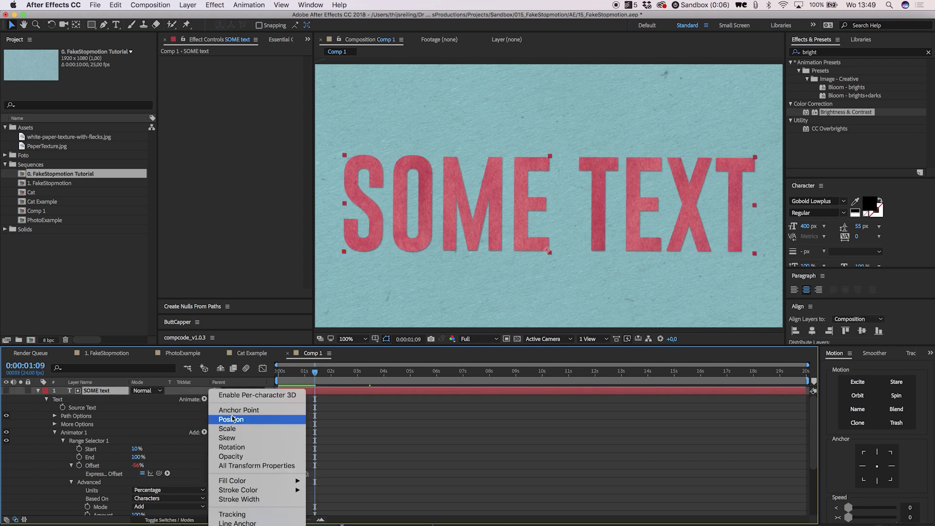
left_click(231, 419)
scroll(230, 437, "down", 2)
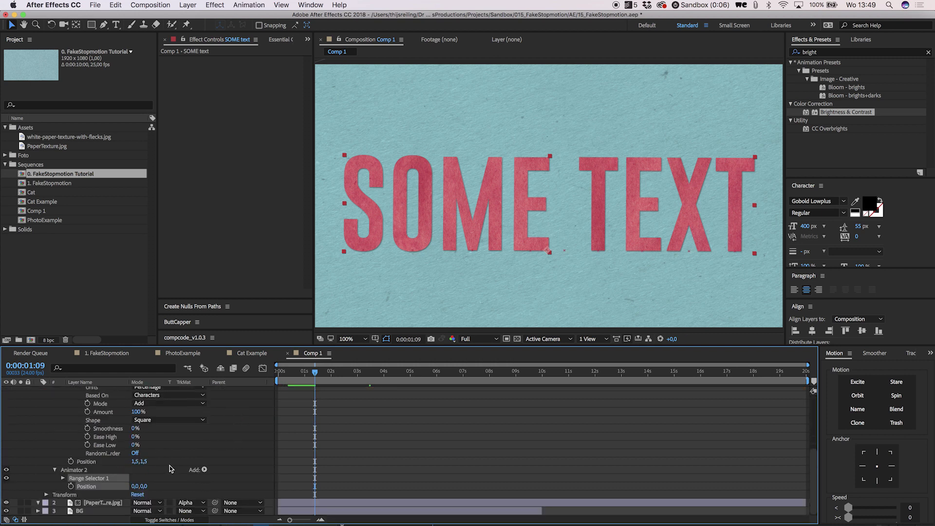
left_click_drag(145, 486, 88, 485)
Keyframe Animator 2's Range Selector Start from 0% at the beginning to 100% at 5 seconds.
left_click(63, 478)
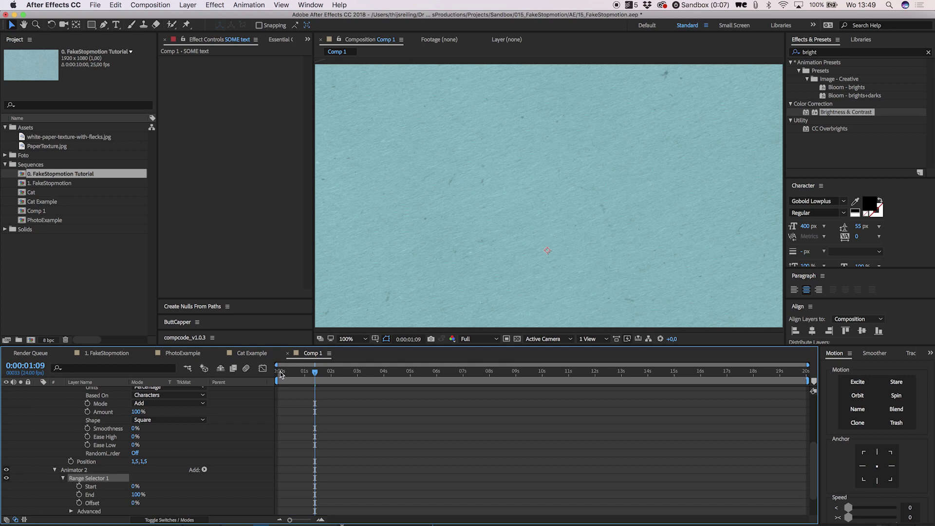
key("Home")
left_click(80, 486)
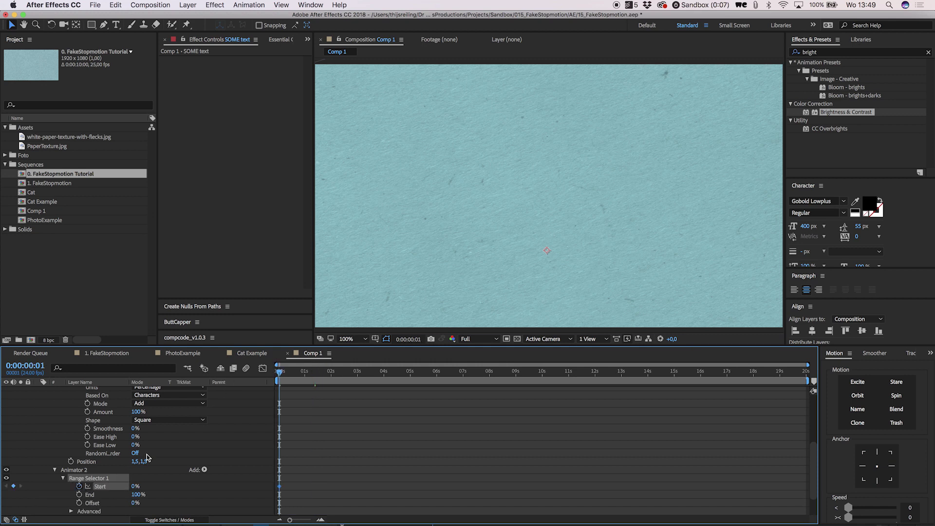
left_click(411, 373)
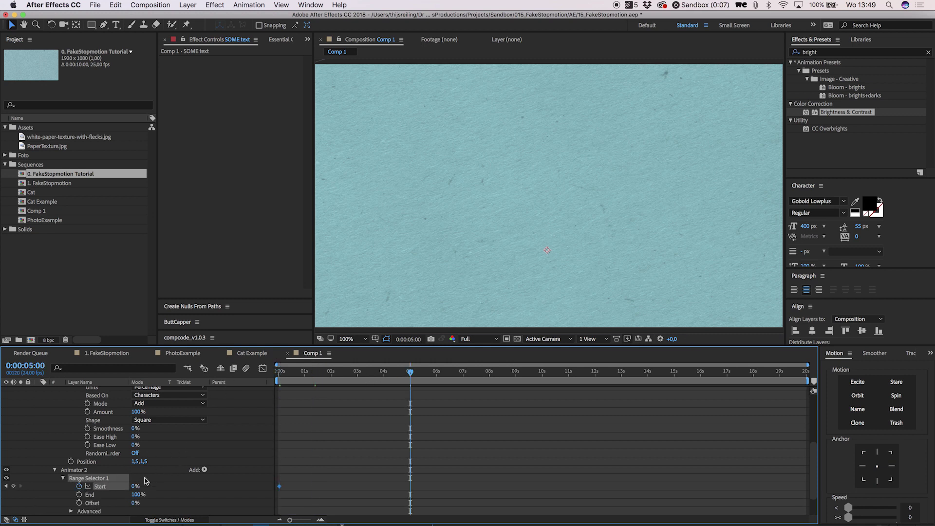
key("Return")
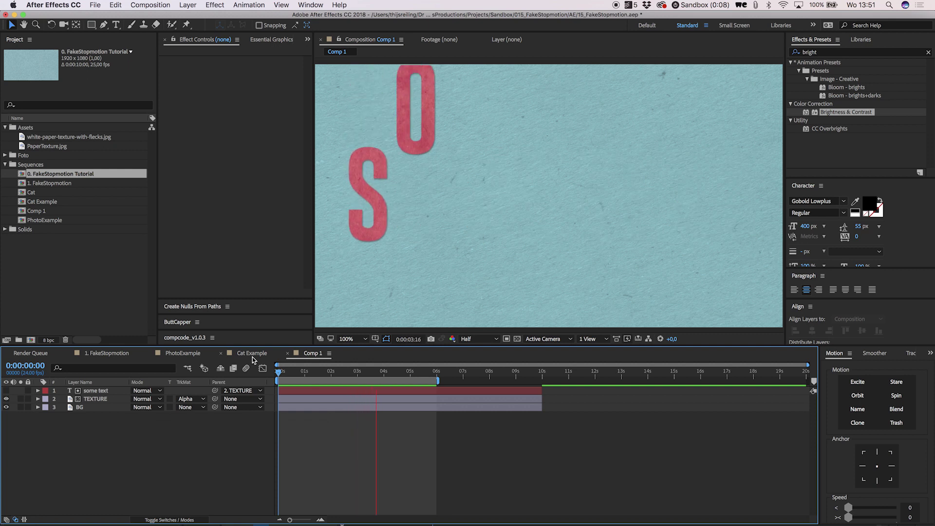
Open the Cat Example composition from its Timeline tab.
left_click(252, 359)
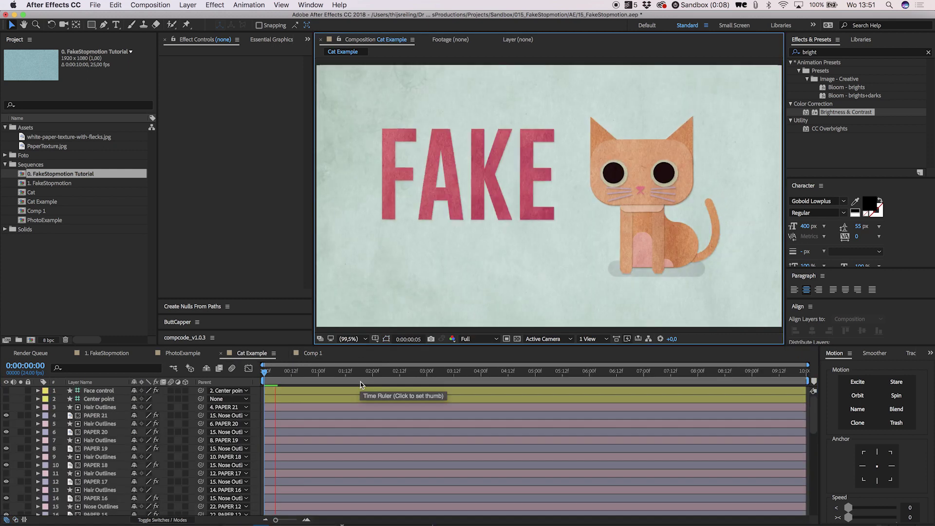